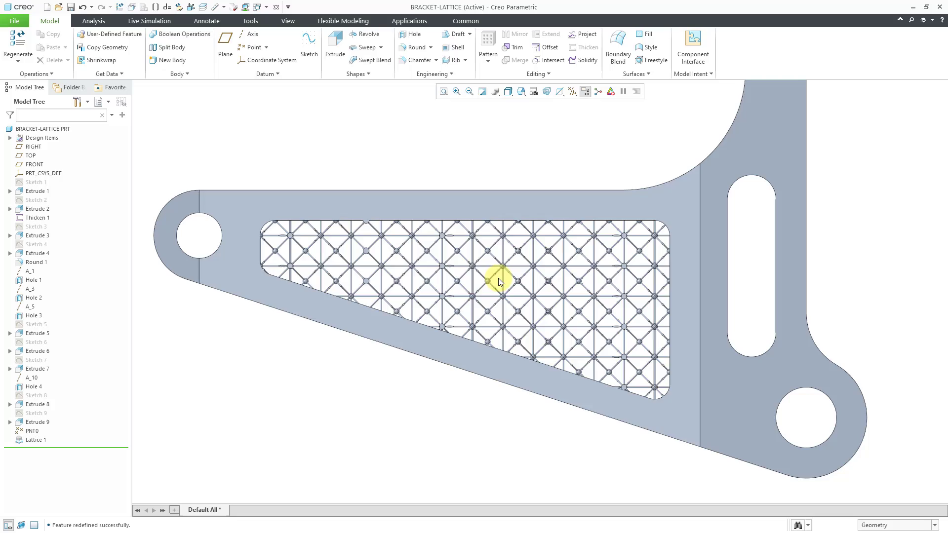
# Orbit the bracket into a tilted perspective view showing the lattice-filled triangular cutout
pyautogui.moveTo(499, 281); pyautogui.dragTo(519, 296, button='middle')
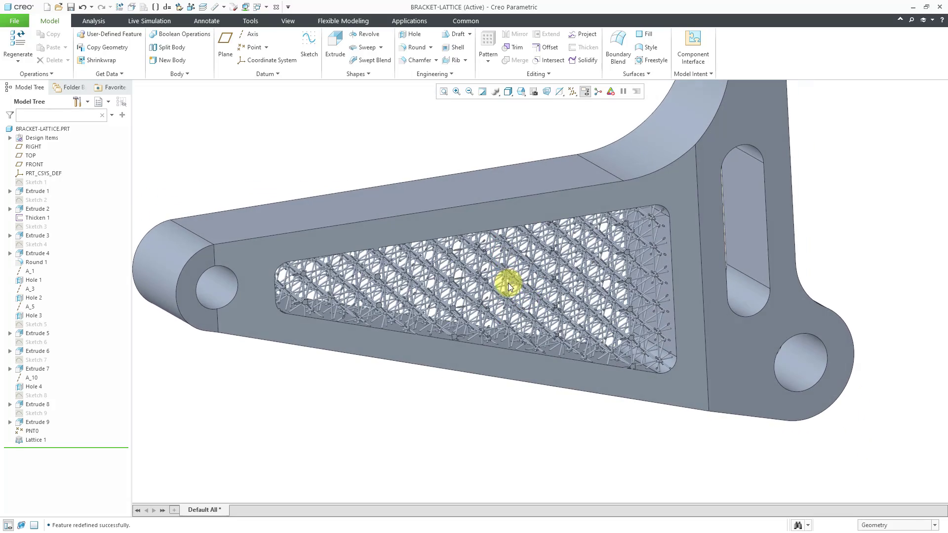
# Redefine Lattice 1 and regenerate it, keeping the Full geometry representation
pyautogui.click(35, 440)
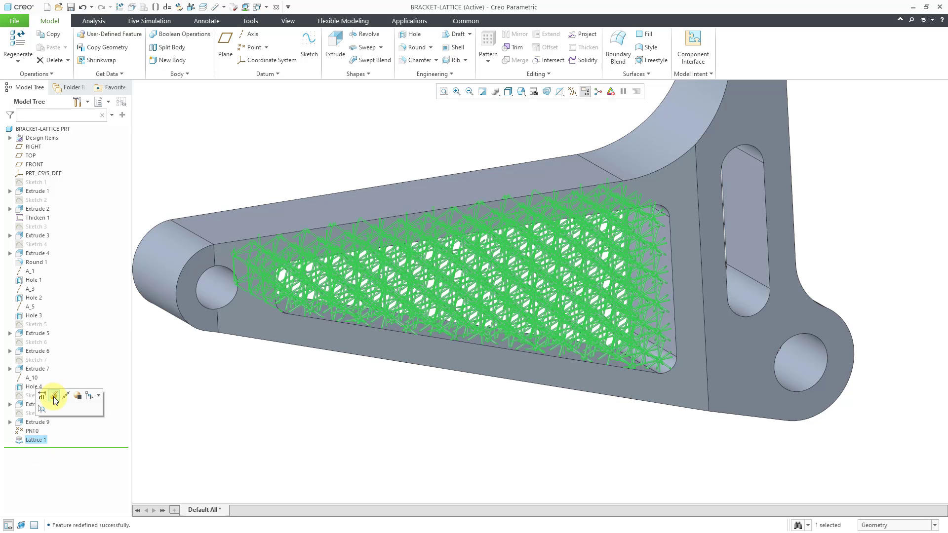
pyautogui.click(53, 396)
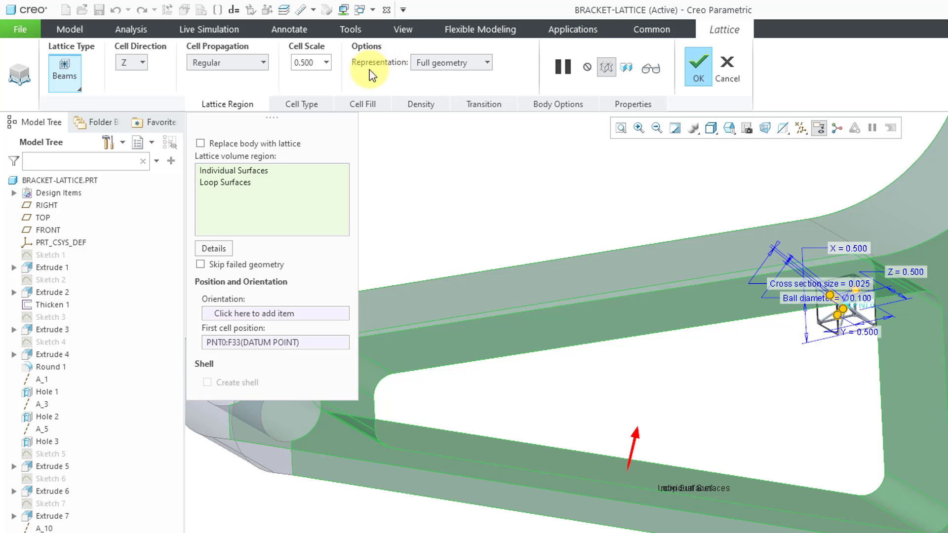
pyautogui.click(488, 64)
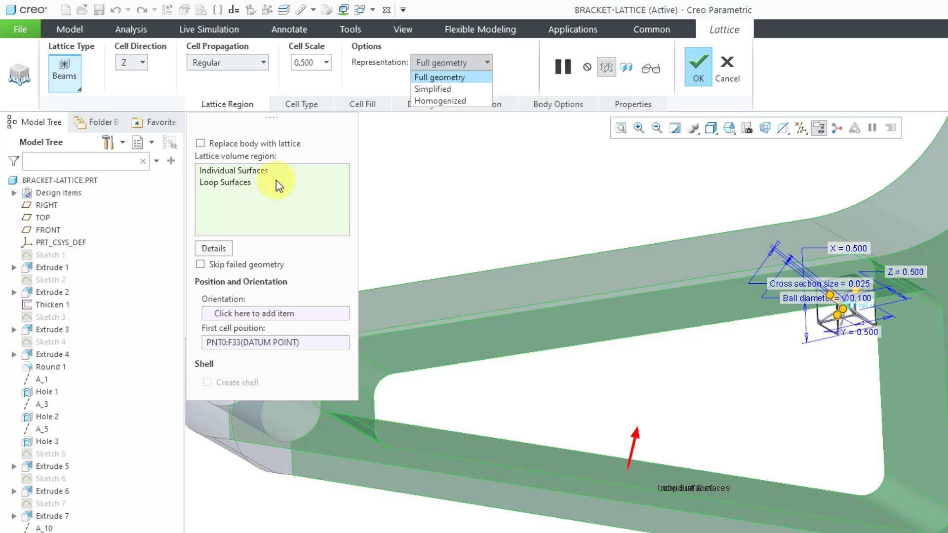
pyautogui.press('Down')
pyautogui.click(477, 78)
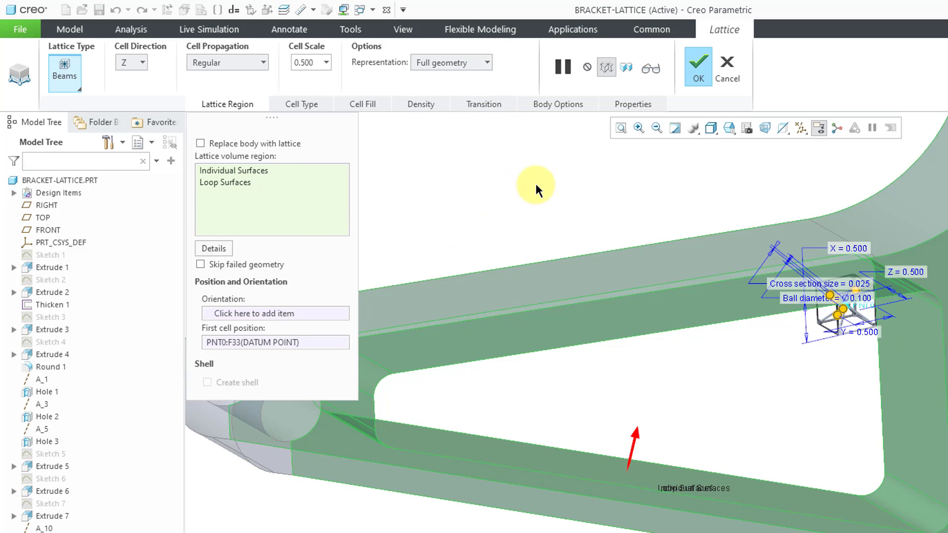
pyautogui.click(704, 70)
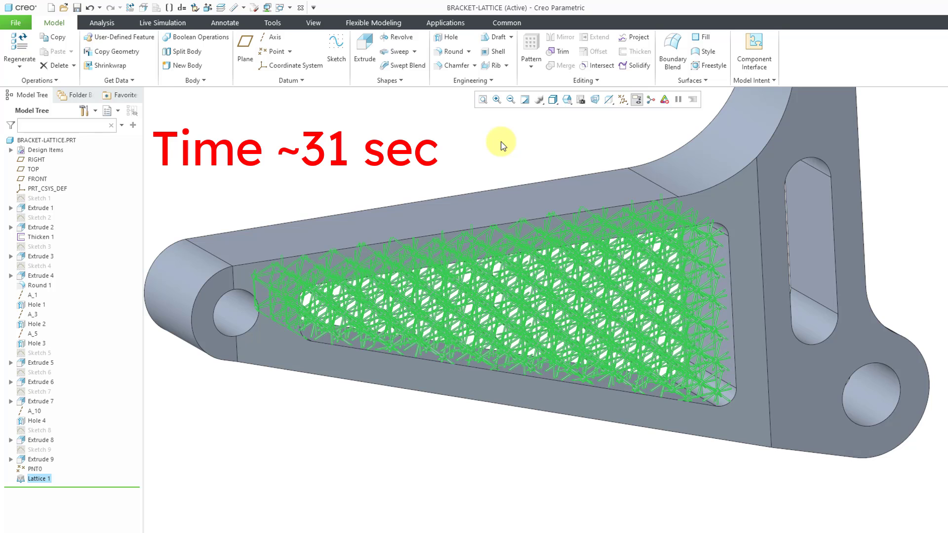
# Switch Lattice 1 to the Simplified representation, then orbit the bracket to inspect the coarser beams
pyautogui.click(502, 146)
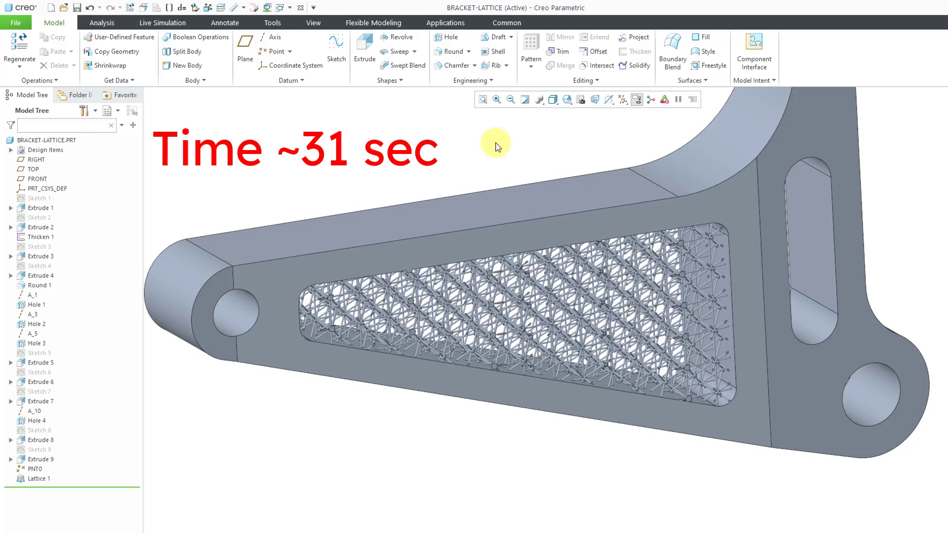
pyautogui.click(187, 241)
pyautogui.click(44, 479)
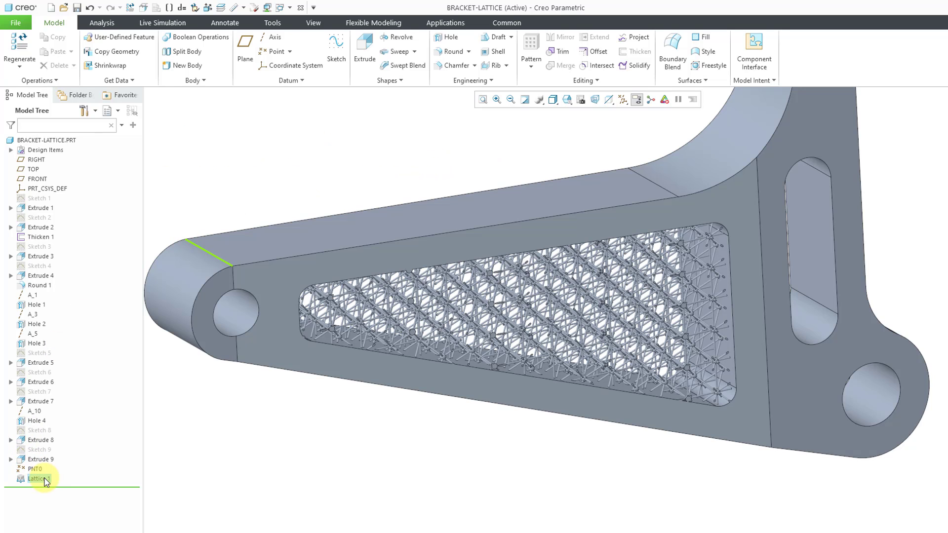
pyautogui.click(64, 430)
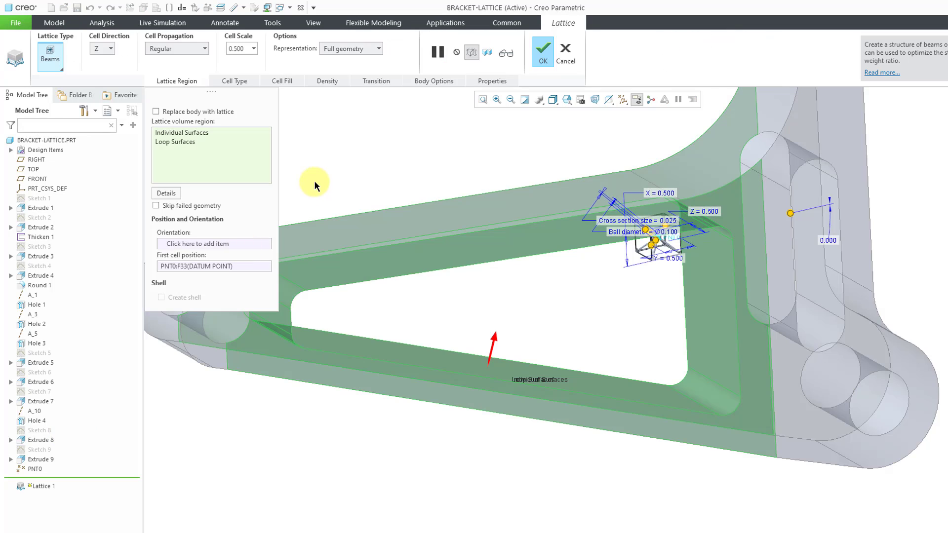
pyautogui.click(353, 51)
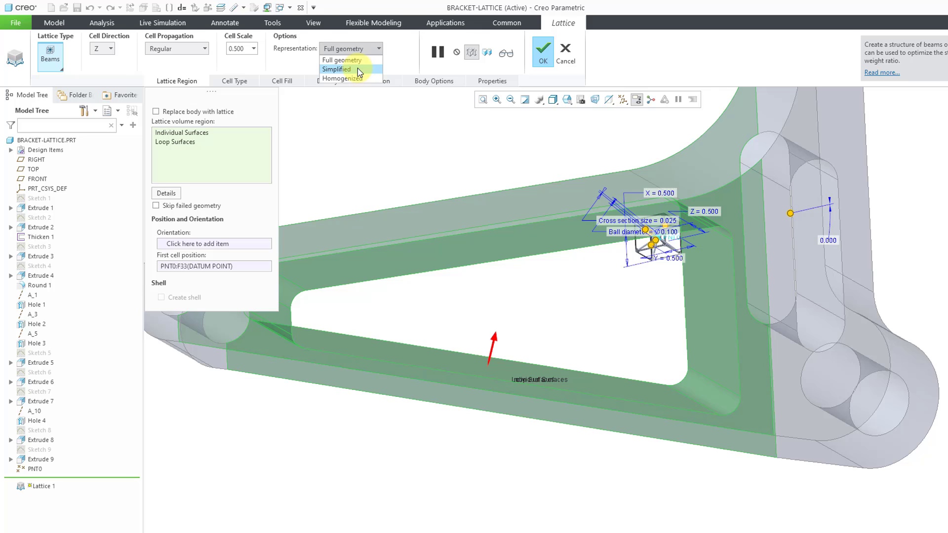
pyautogui.click(358, 69)
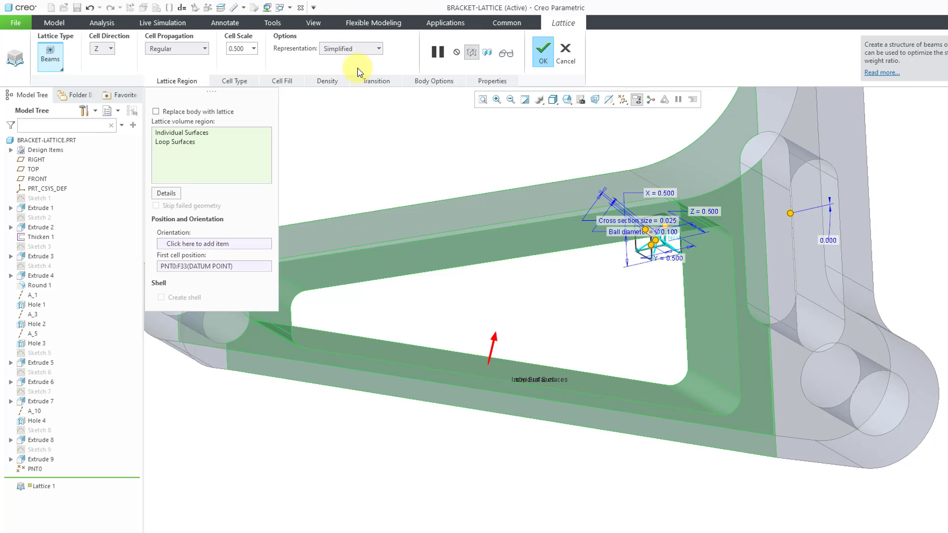
pyautogui.click(544, 61)
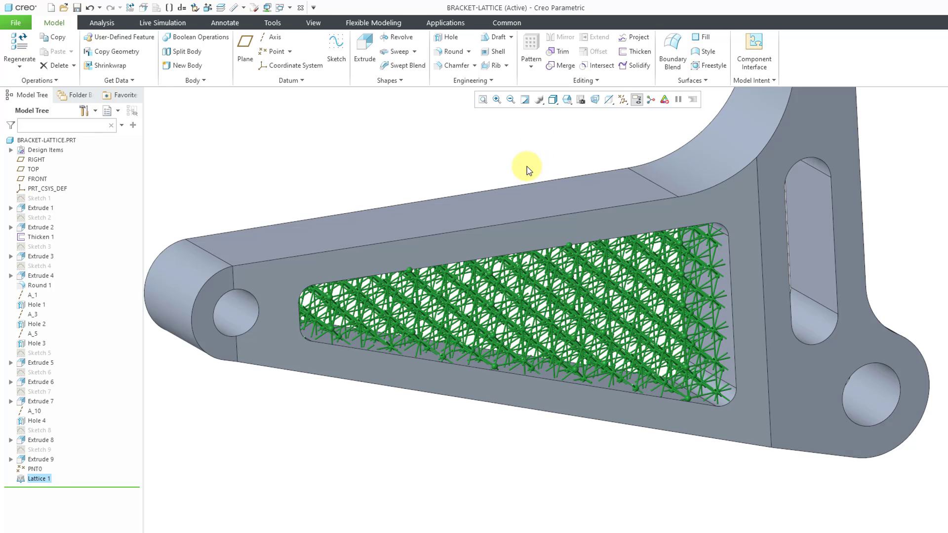
pyautogui.click(527, 167)
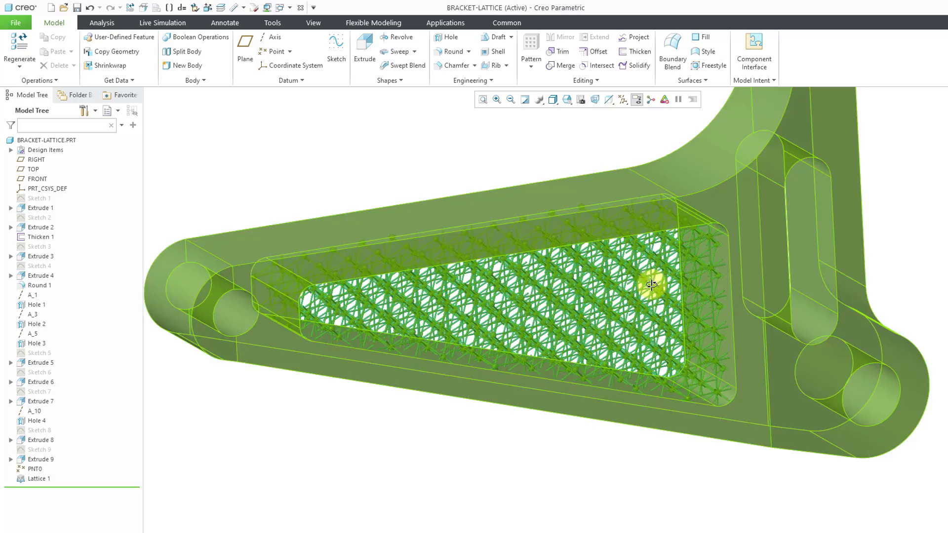
pyautogui.moveTo(651, 275)
pyautogui.mouseDown(button='middle')
pyautogui.moveTo(639, 282)
pyautogui.moveTo(653, 269)
pyautogui.moveTo(632, 271)
pyautogui.moveTo(657, 286)
pyautogui.mouseUp(button='middle')
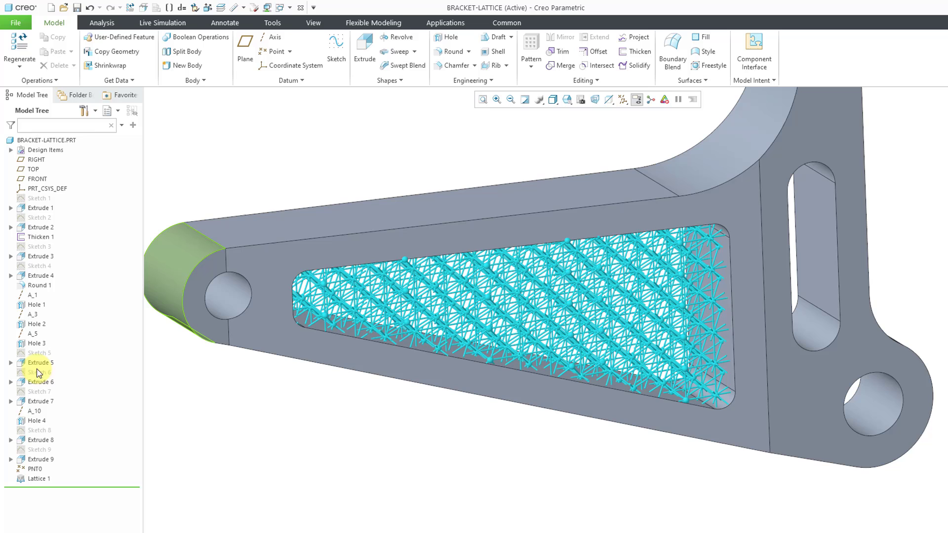
# Change Lattice 1 to the Homogenized representation so the cutout shows a solid fill
pyautogui.click(39, 479)
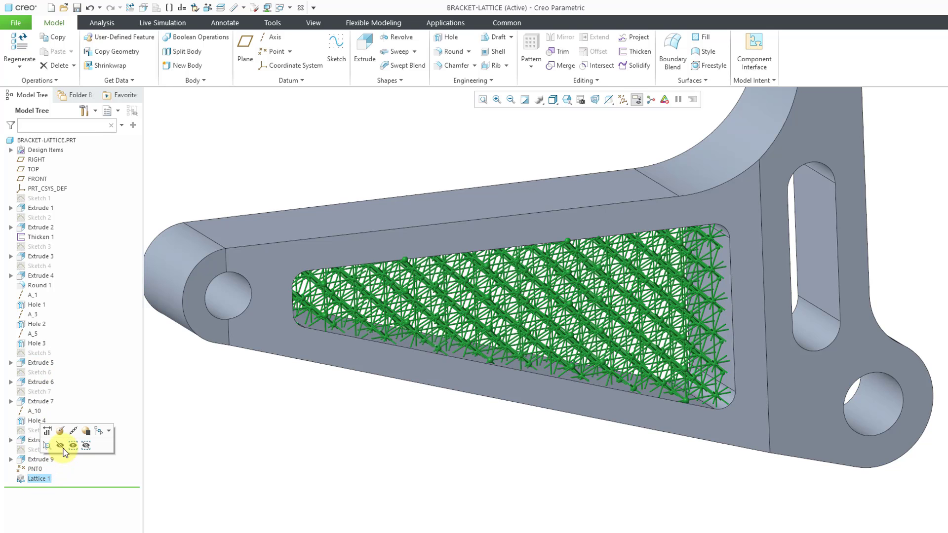
pyautogui.click(60, 432)
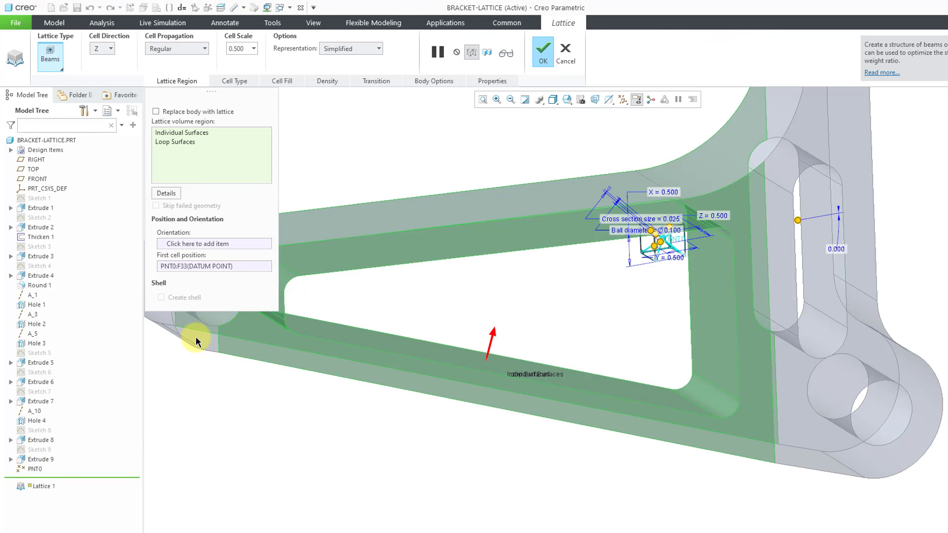
pyautogui.click(356, 49)
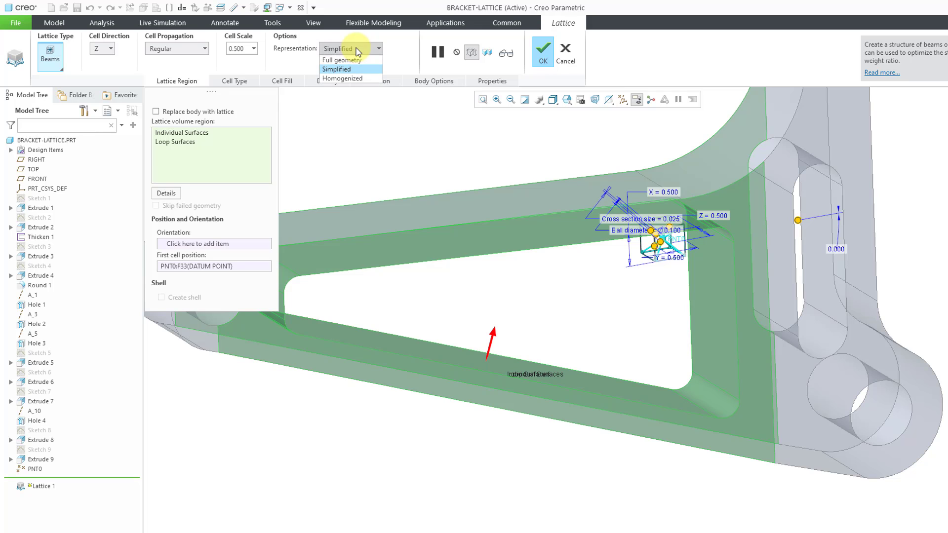
pyautogui.click(342, 78)
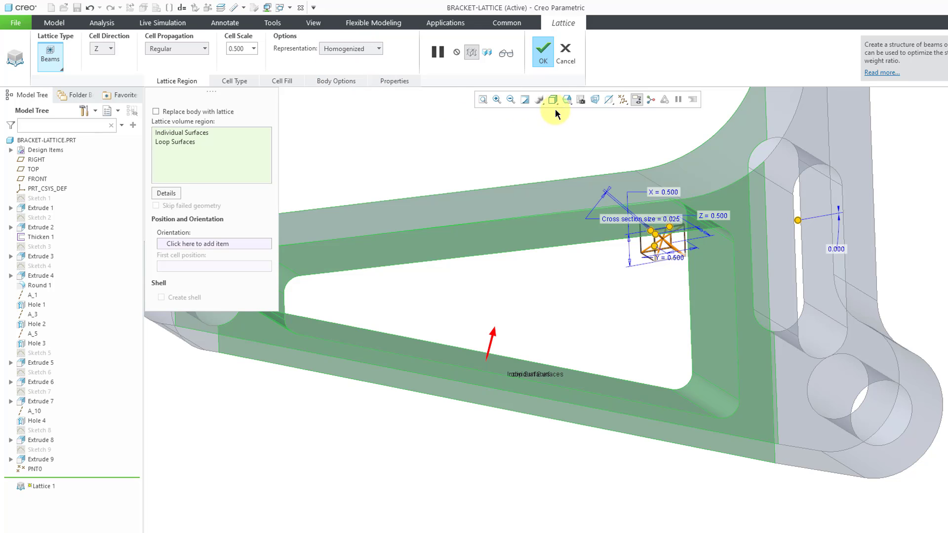
pyautogui.click(544, 52)
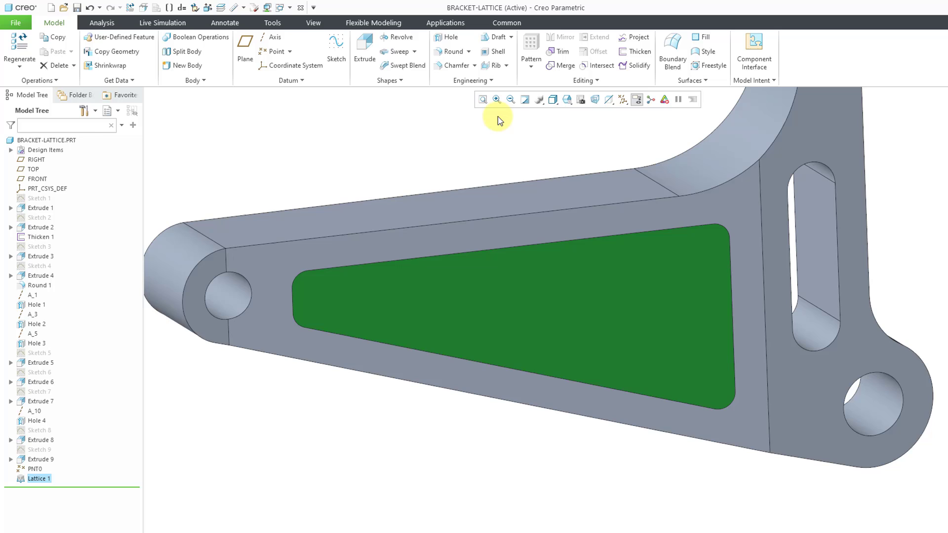
pyautogui.click(496, 143)
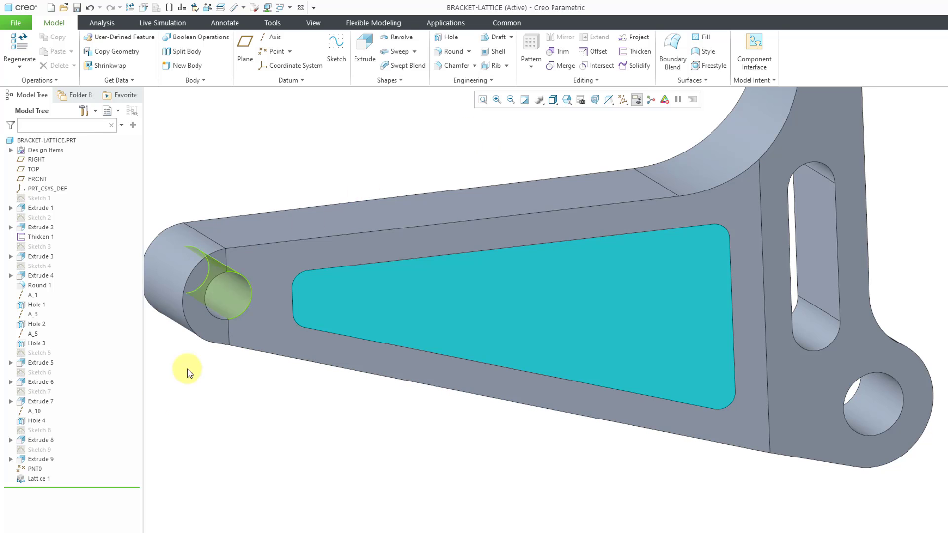
# Keep Beams as the lattice type and set Lattice 1 back to the Simplified representation
pyautogui.click(40, 479)
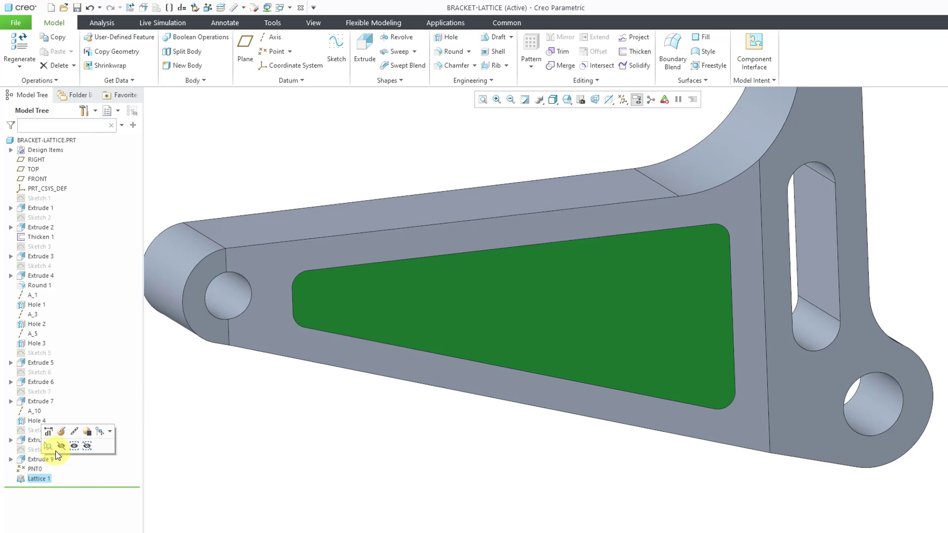
pyautogui.click(85, 425)
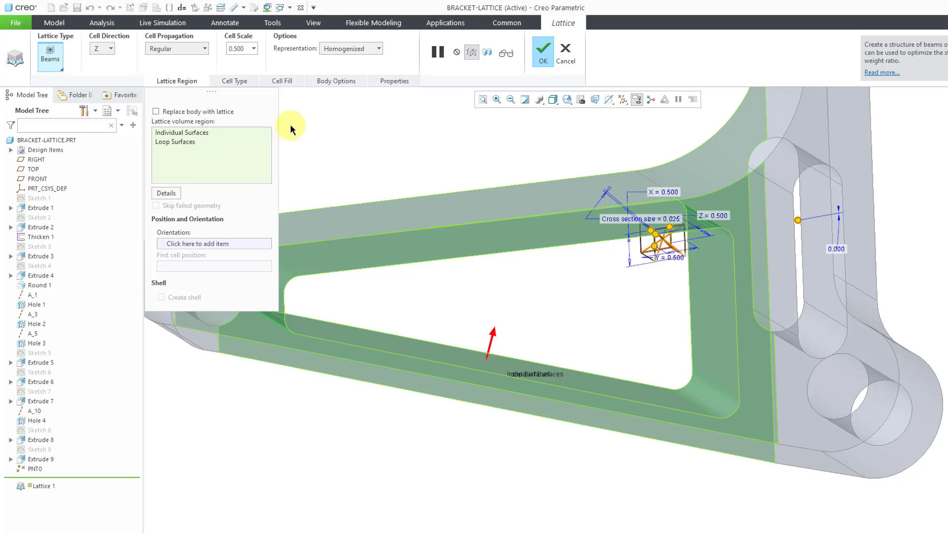
pyautogui.click(56, 68)
pyautogui.click(98, 67)
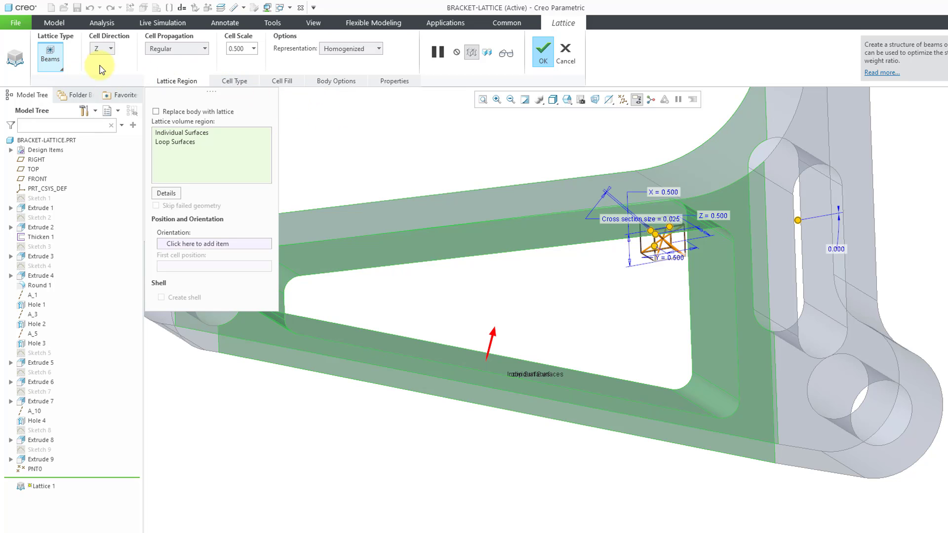
pyautogui.click(362, 53)
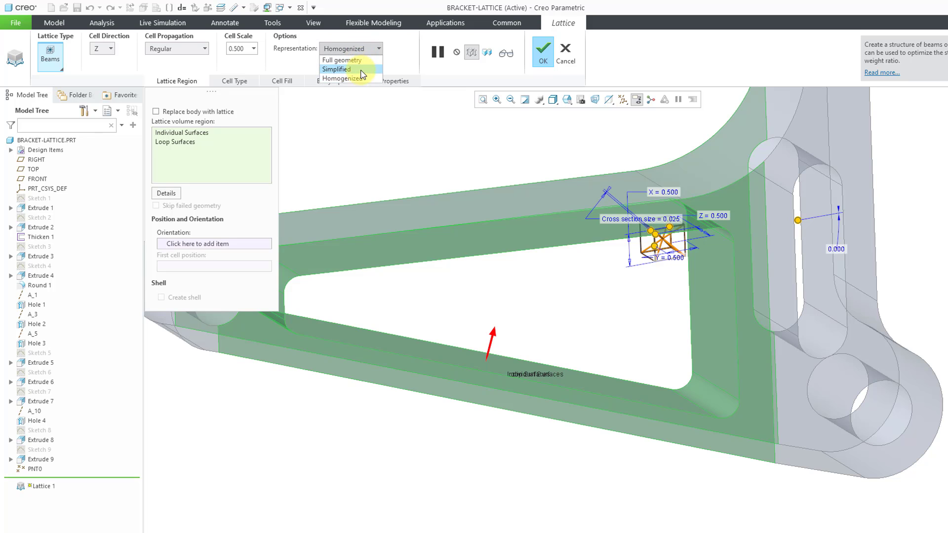
pyautogui.click(346, 68)
pyautogui.click(541, 51)
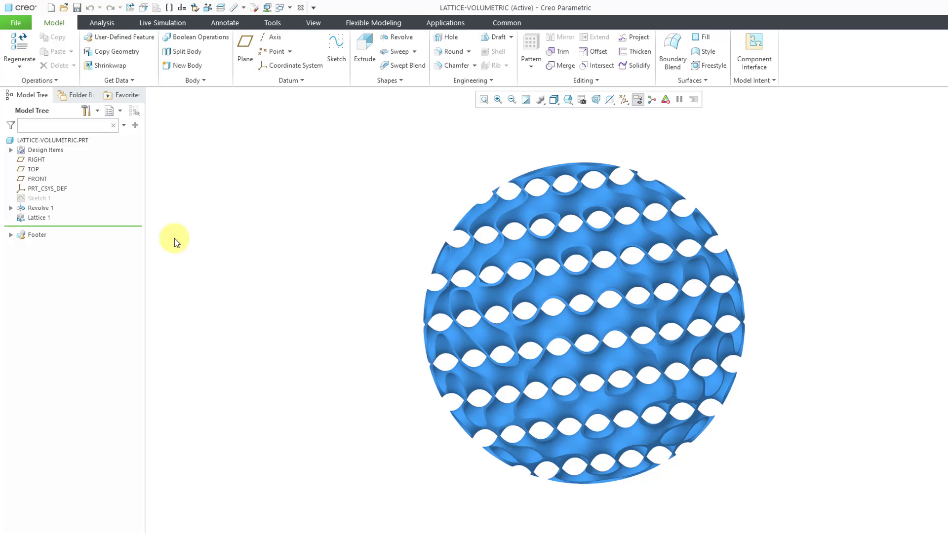
# Select the sphere's Lattice 1 feature in the Model Tree
pyautogui.click(43, 219)
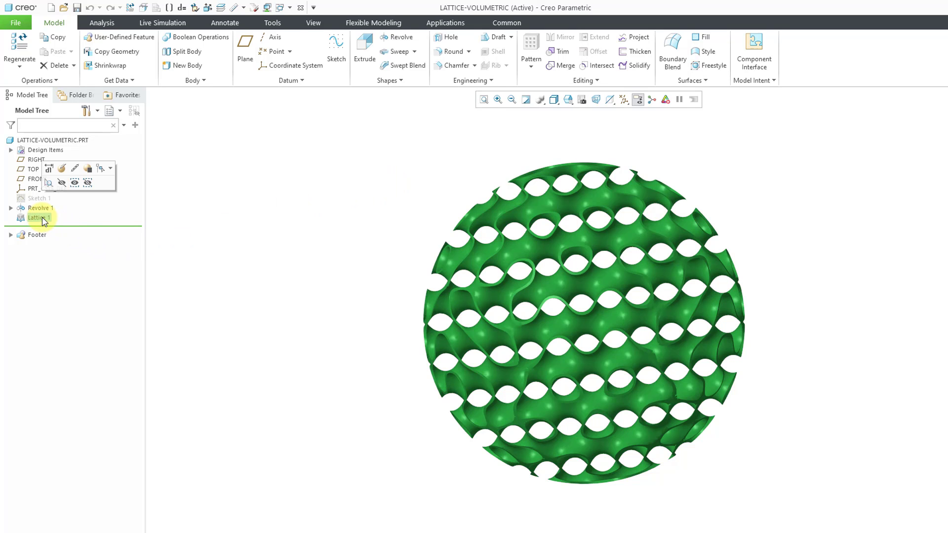
# Keep the Diamond cell function and regenerate the sphere lattice with Low accuracy
pyautogui.click(61, 168)
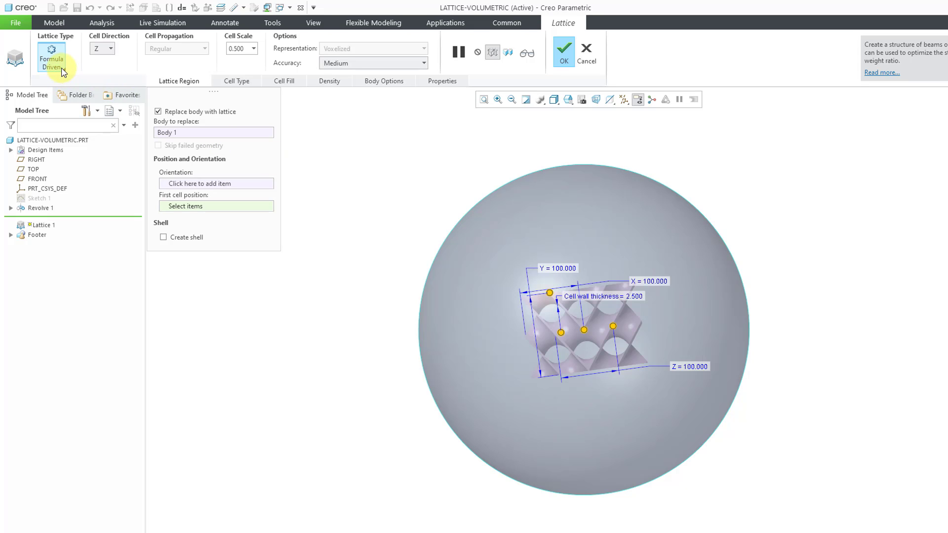
pyautogui.click(235, 82)
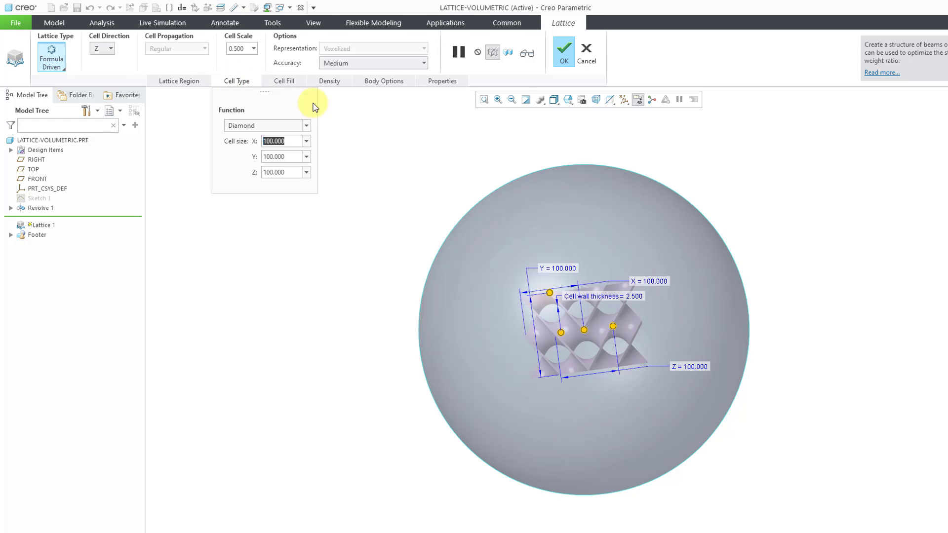
pyautogui.click(307, 126)
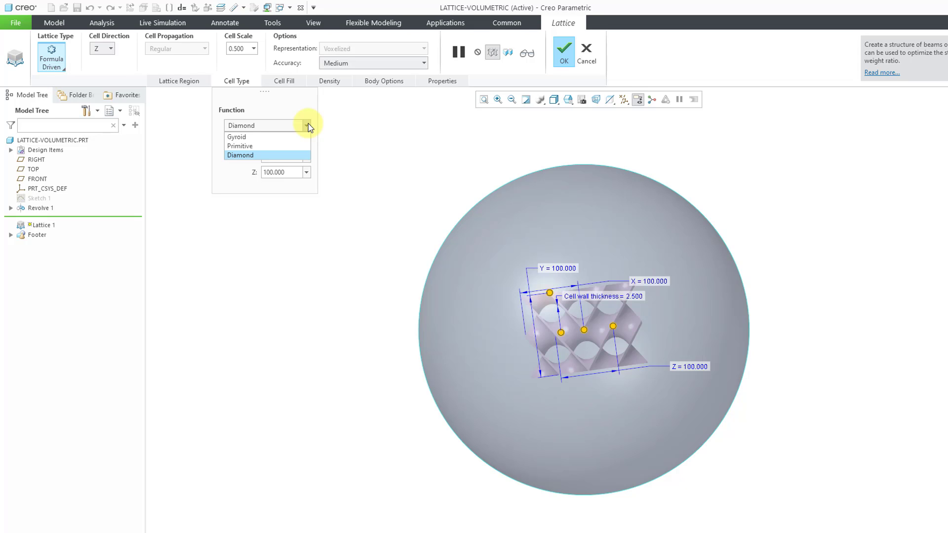
pyautogui.click(305, 109)
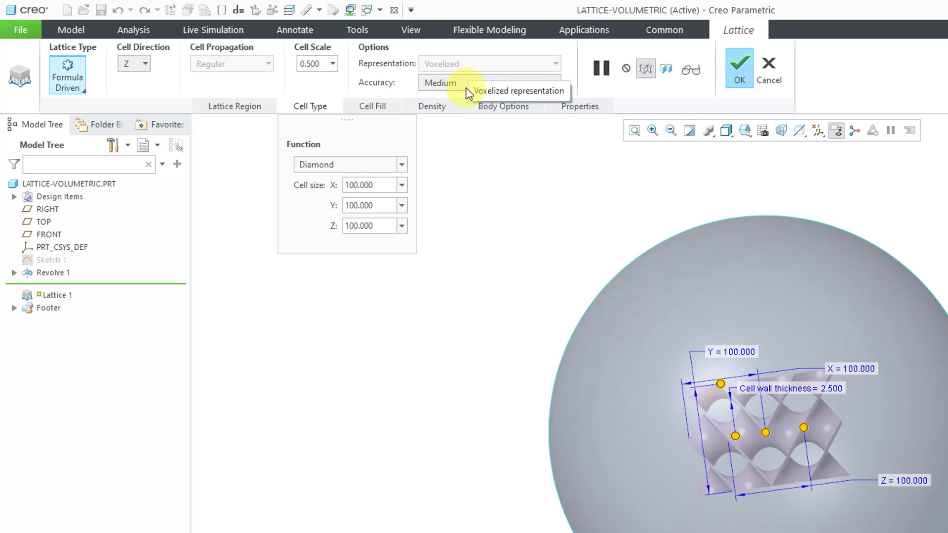
pyautogui.click(502, 87)
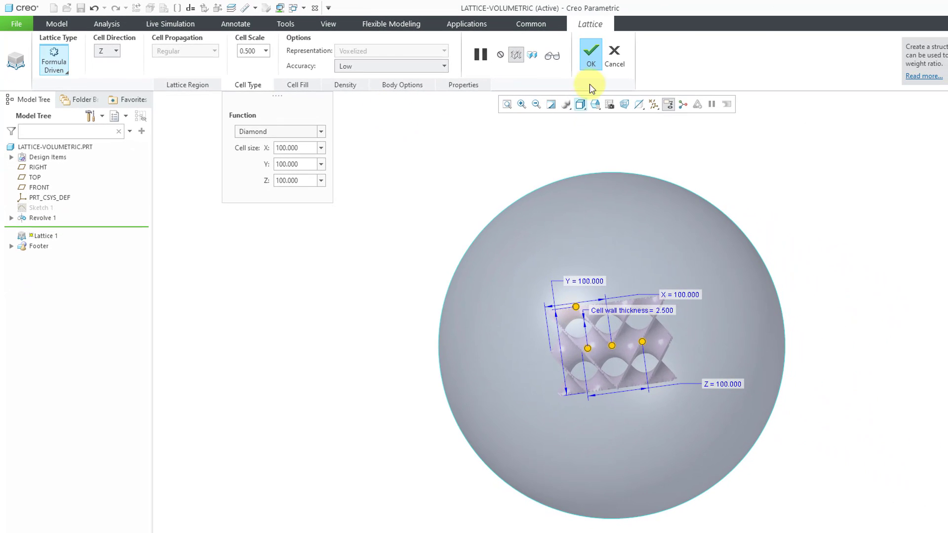
pyautogui.click(718, 69)
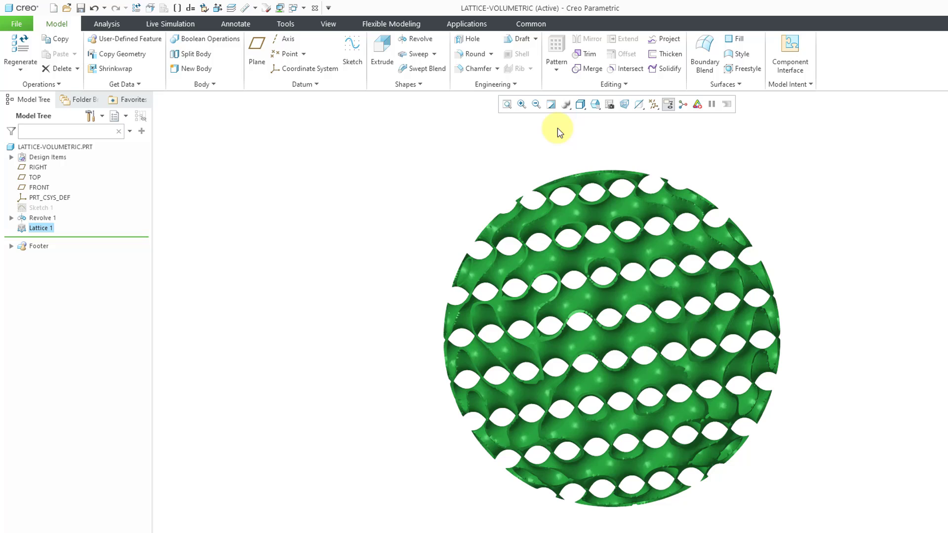
pyautogui.click(551, 146)
pyautogui.moveTo(550, 150)
pyautogui.mouseDown(button='middle')
pyautogui.moveTo(582, 161)
pyautogui.moveTo(644, 161)
pyautogui.moveTo(538, 131)
pyautogui.moveTo(503, 97)
pyautogui.moveTo(550, 128)
pyautogui.moveTo(553, 174)
pyautogui.moveTo(550, 153)
pyautogui.mouseUp(button='middle')
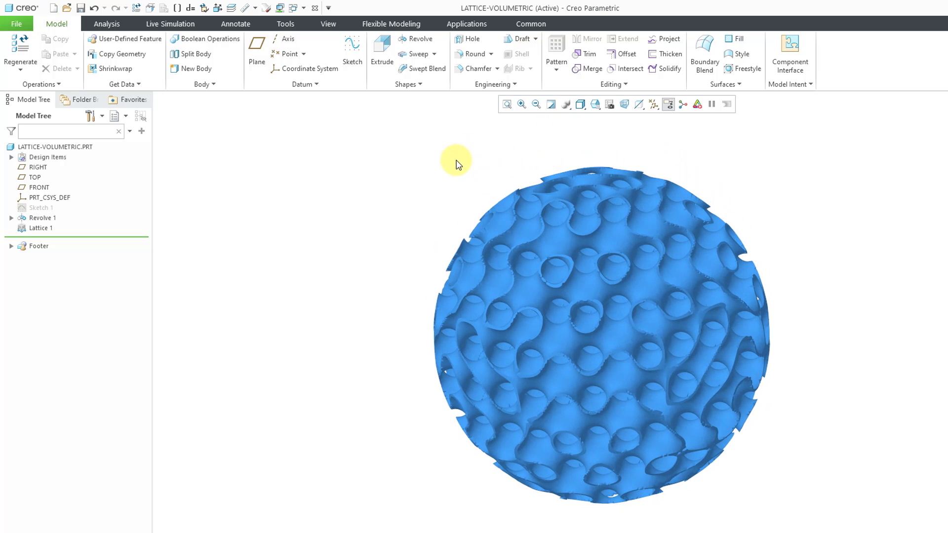